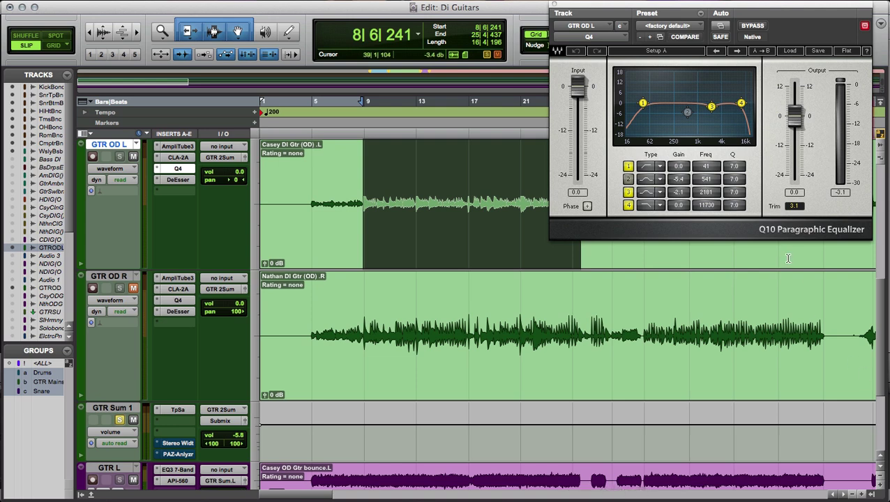
Step: Move the Q10 equalizer window to the middle of the session and look at band 1's filter types
{"action": "left_click_drag", "start_coordinate": [727, 6], "coordinate": [508, 6]}
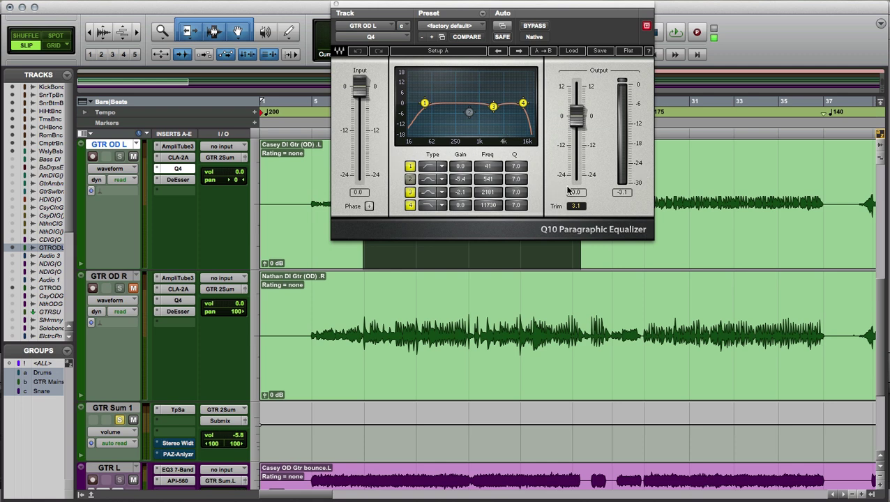
{"action": "left_click", "coordinate": [441, 168]}
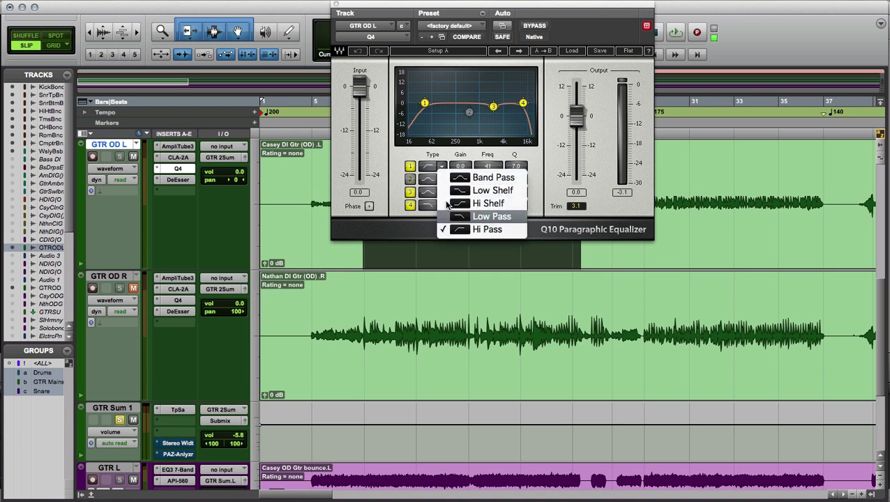
{"action": "left_click", "coordinate": [385, 167]}
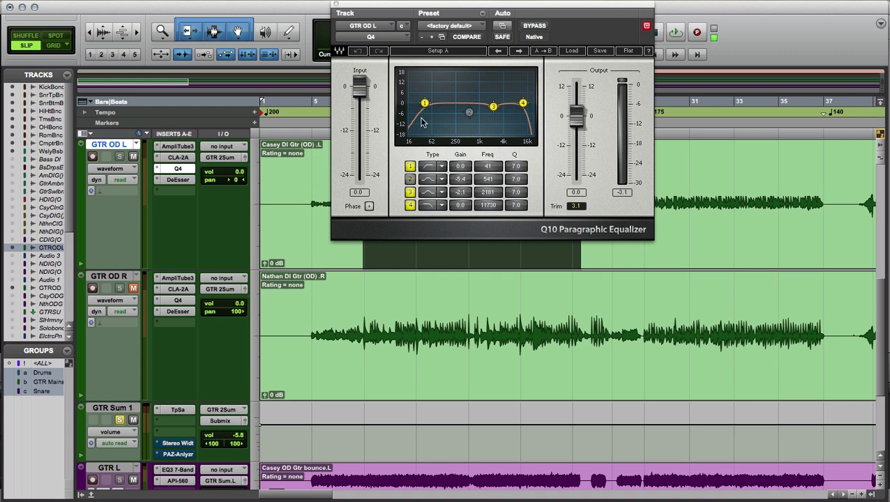
Step: Try band 1 as a Low Pass filter, followed by the Hi Shelf type
{"action": "left_click", "coordinate": [433, 166]}
{"action": "left_click", "coordinate": [479, 217]}
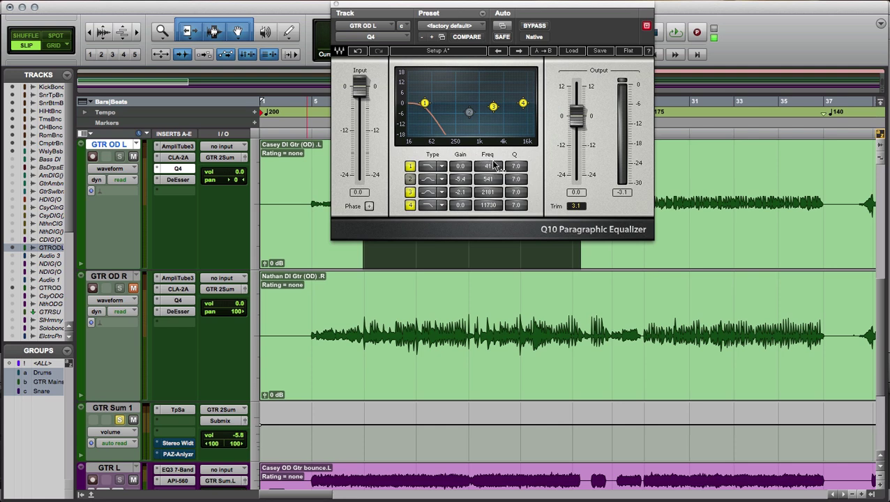
{"action": "left_click", "coordinate": [430, 167]}
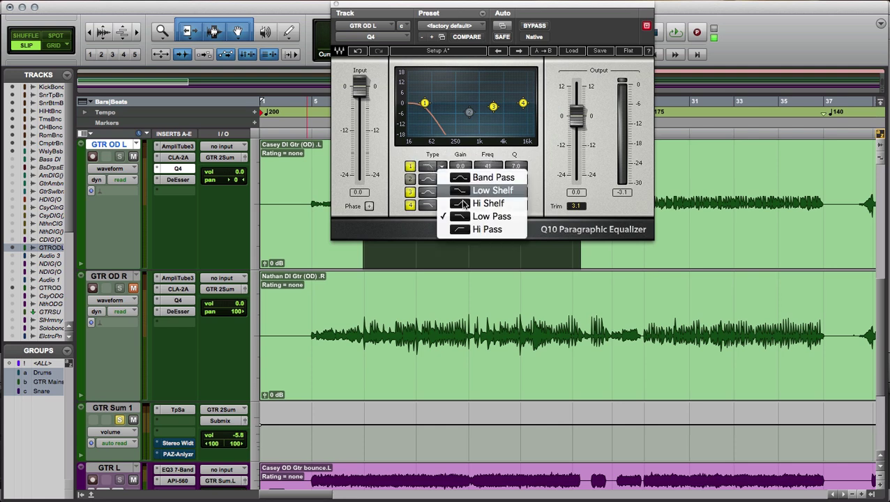
{"action": "left_click", "coordinate": [474, 204]}
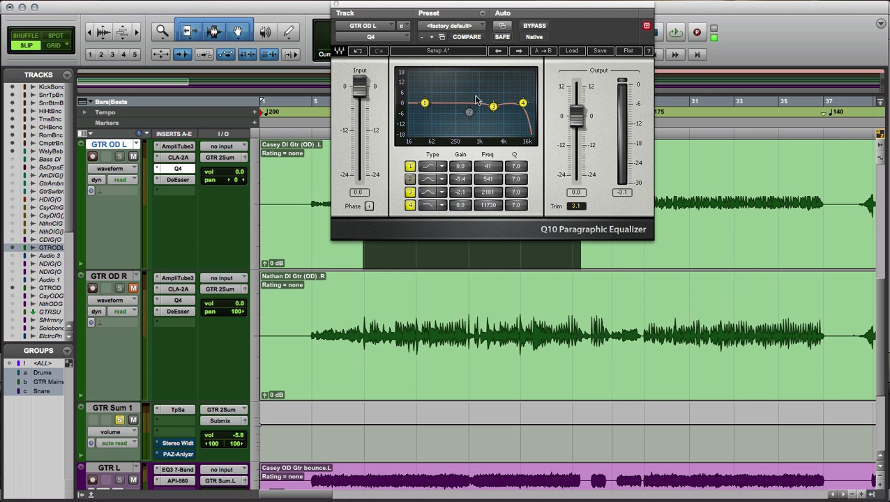
Step: Change band 1 to a Band Pass filter and boost its gain to 18.0
{"action": "left_click", "coordinate": [432, 166]}
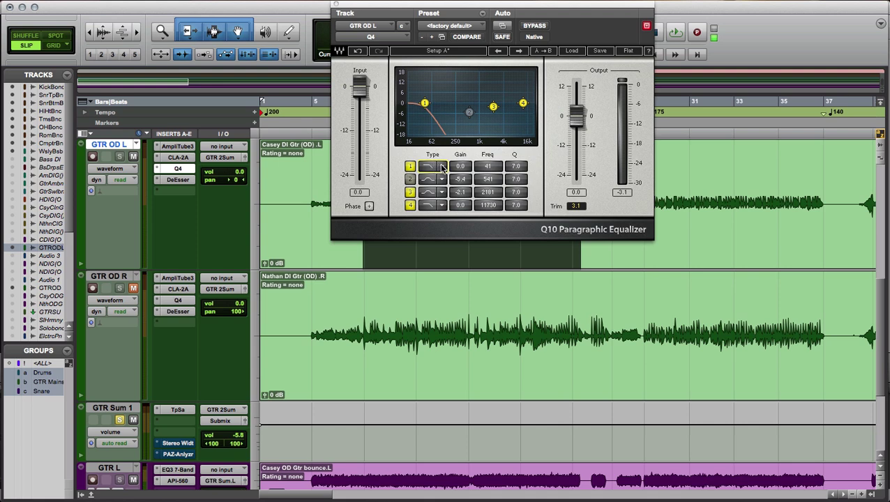
{"action": "left_click", "coordinate": [442, 166]}
{"action": "left_click", "coordinate": [459, 178]}
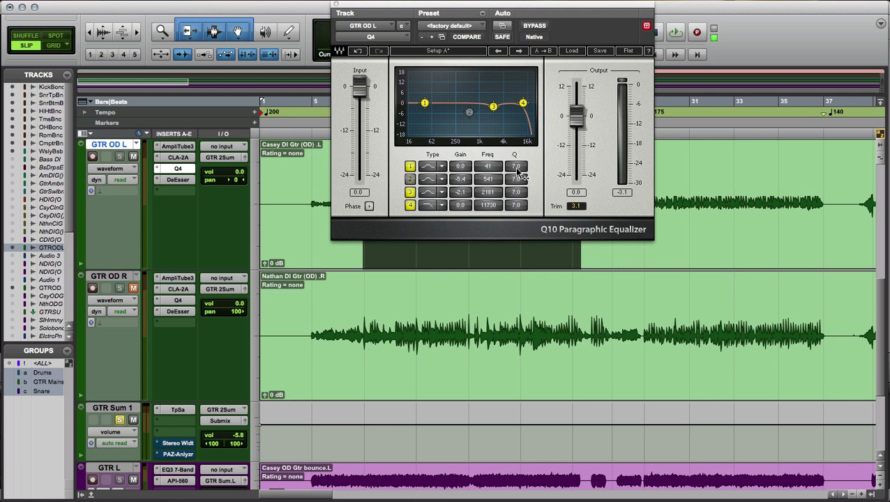
{"action": "left_click_drag", "start_coordinate": [465, 170], "coordinate": [464, 139]}
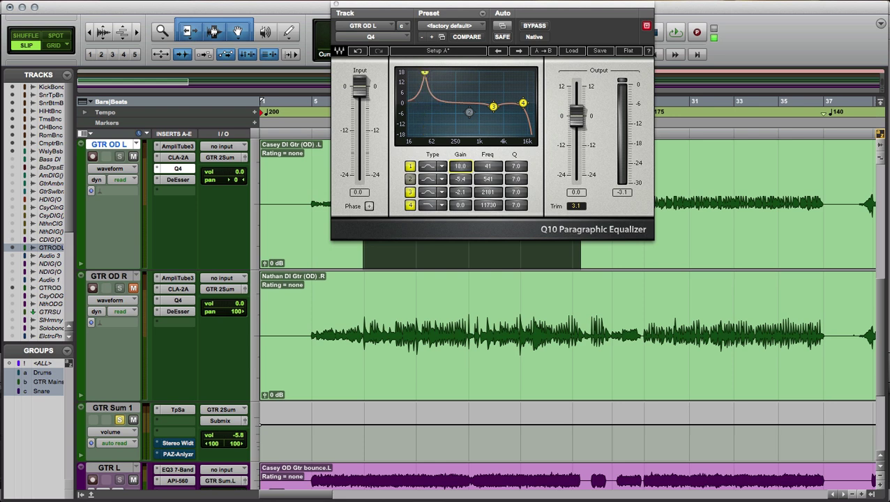
Step: Reset band 1's gain to 0.0 and return its filter type to Hi Pass
{"action": "left_click", "coordinate": [459, 170], "text": "alt"}
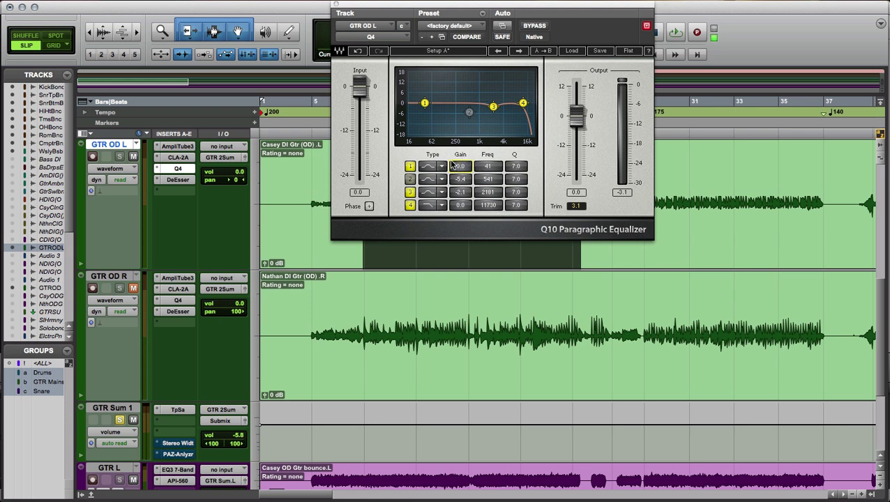
{"action": "left_click", "coordinate": [441, 166]}
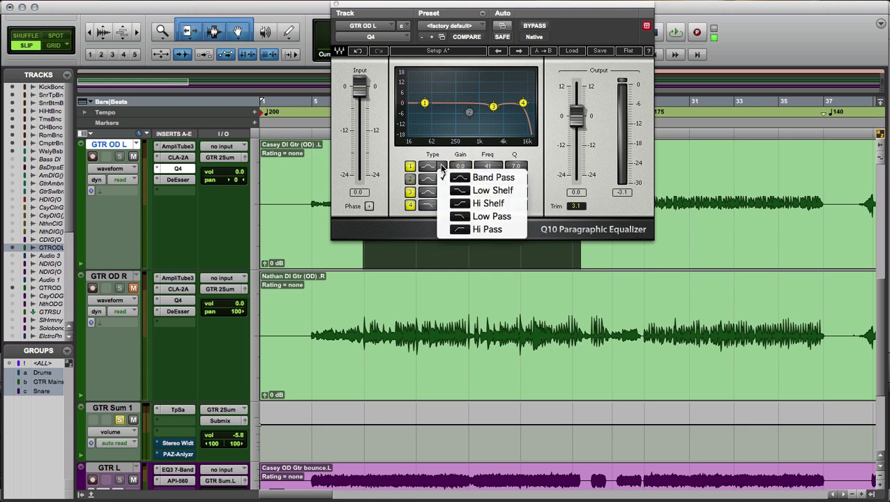
{"action": "left_click", "coordinate": [468, 233]}
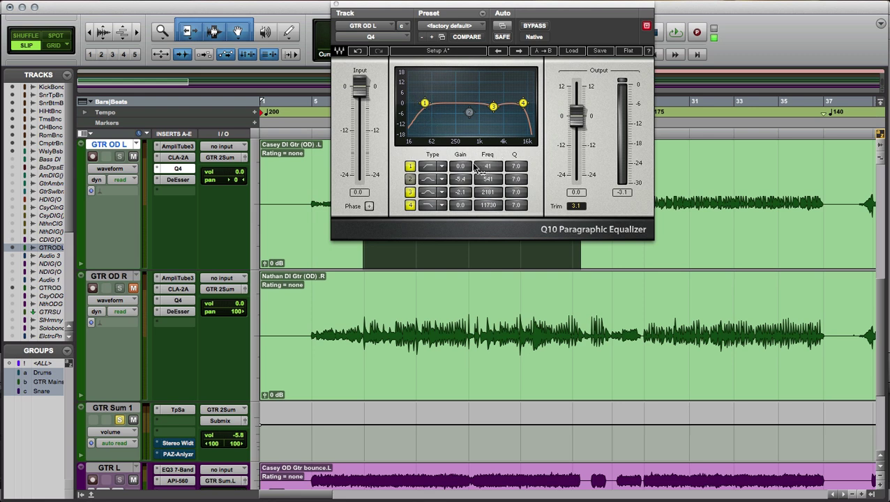
Step: Switch band 1 to Band Pass and sweep its gain, ending on a cut of about -9.3
{"action": "left_click", "coordinate": [435, 167]}
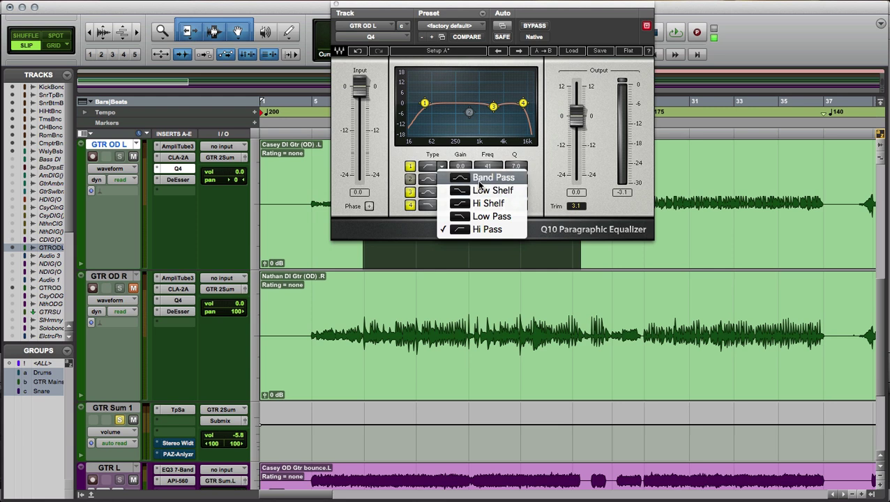
{"action": "left_click", "coordinate": [482, 179]}
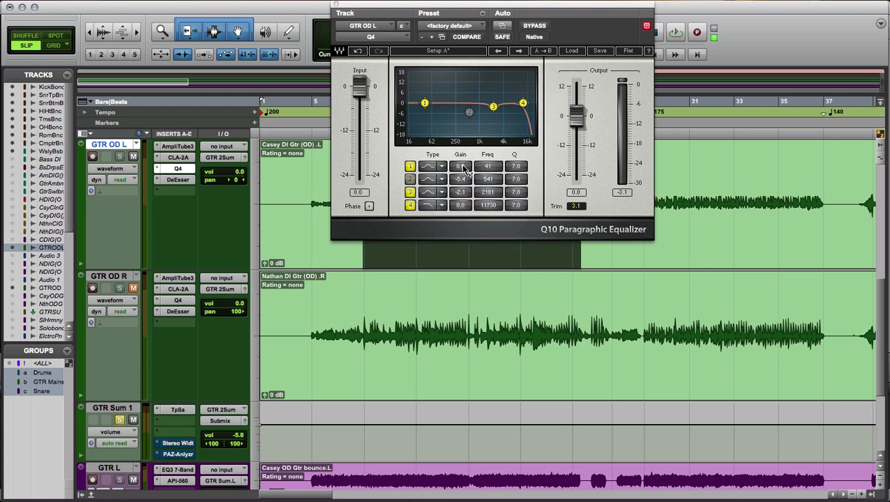
{"action": "left_click_drag", "start_coordinate": [465, 170], "coordinate": [465, 133]}
{"action": "mouse_move", "coordinate": [460, 166]}
{"action": "left_mouse_down"}
{"action": "mouse_move", "coordinate": [445, 202]}
{"action": "mouse_move", "coordinate": [445, 166]}
{"action": "left_mouse_up"}
Step: Change band 1 to Hi Pass and raise its gain to about 4.3
{"action": "left_click", "coordinate": [442, 166]}
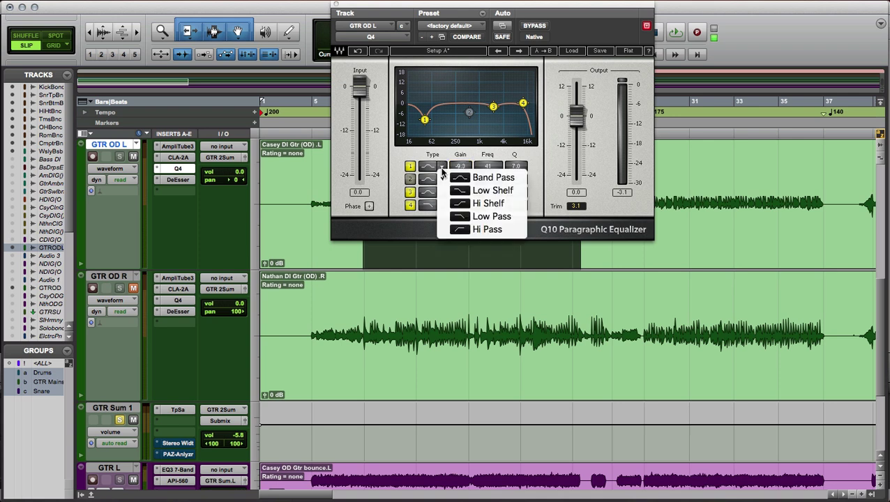
{"action": "left_click", "coordinate": [464, 230]}
{"action": "mouse_move", "coordinate": [460, 166]}
{"action": "left_mouse_down"}
{"action": "mouse_move", "coordinate": [461, 140]}
{"action": "mouse_move", "coordinate": [461, 150]}
{"action": "left_mouse_up"}
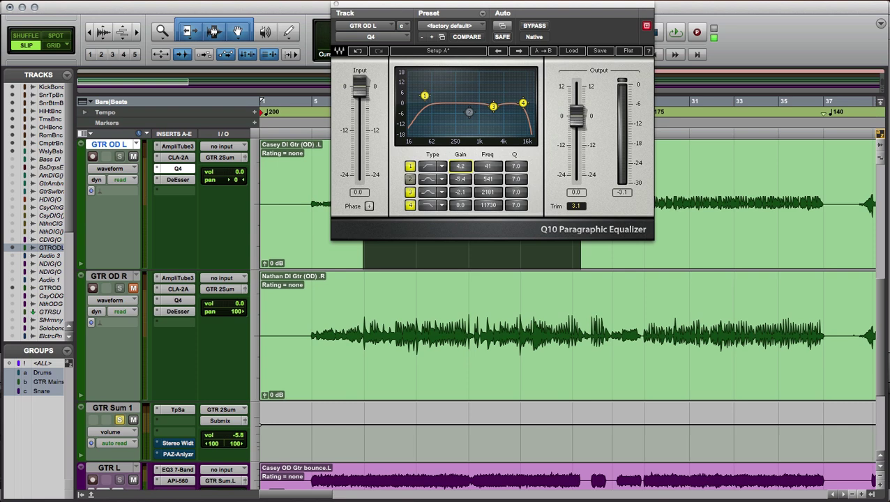
Step: Switch band 1 to the Hi Shelf type and cut its gain to -18.0
{"action": "left_click", "coordinate": [440, 167]}
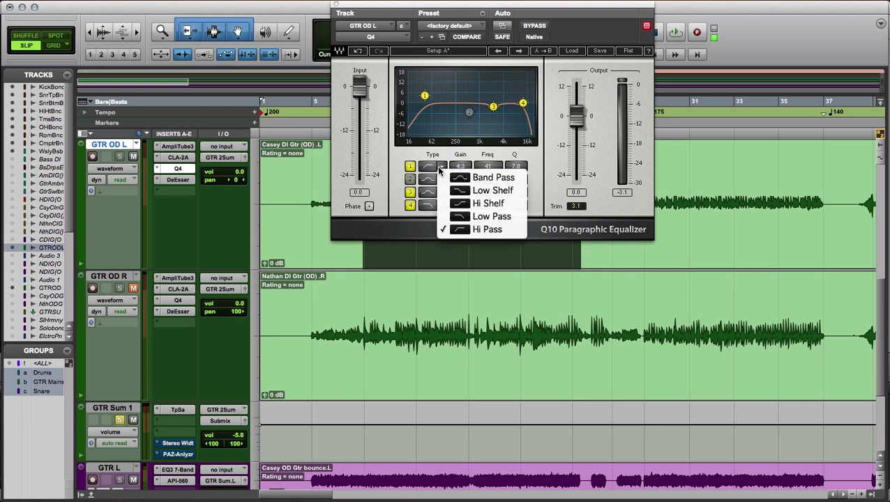
{"action": "left_click", "coordinate": [455, 208]}
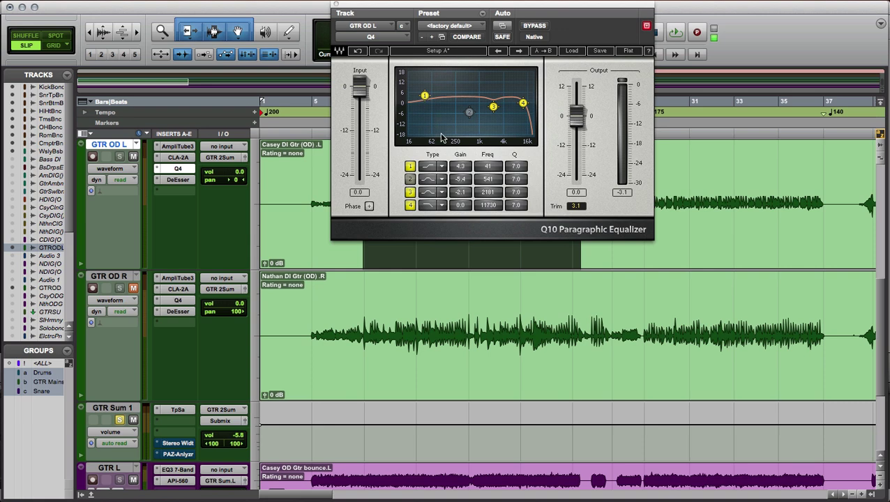
{"action": "left_click_drag", "start_coordinate": [459, 172], "coordinate": [459, 218]}
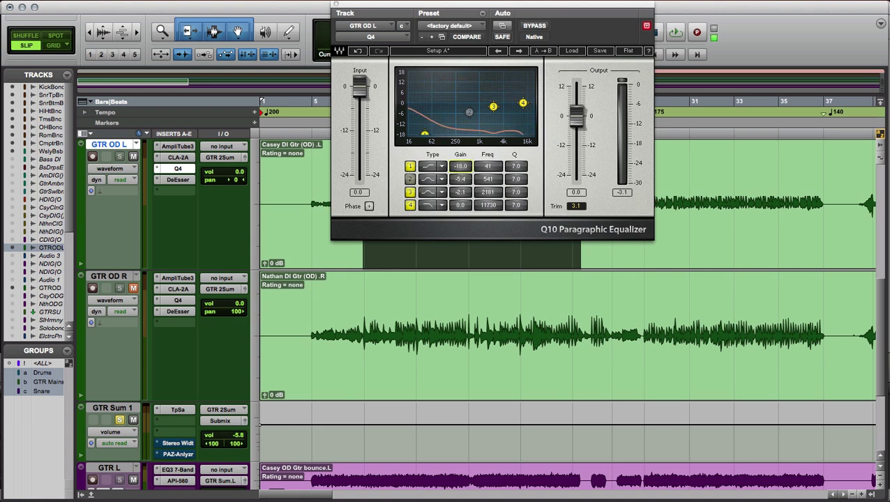
Step: Reset band 1's gain to 0.0 and set its filter type back to Hi Pass
{"action": "left_click", "coordinate": [462, 165], "text": "alt"}
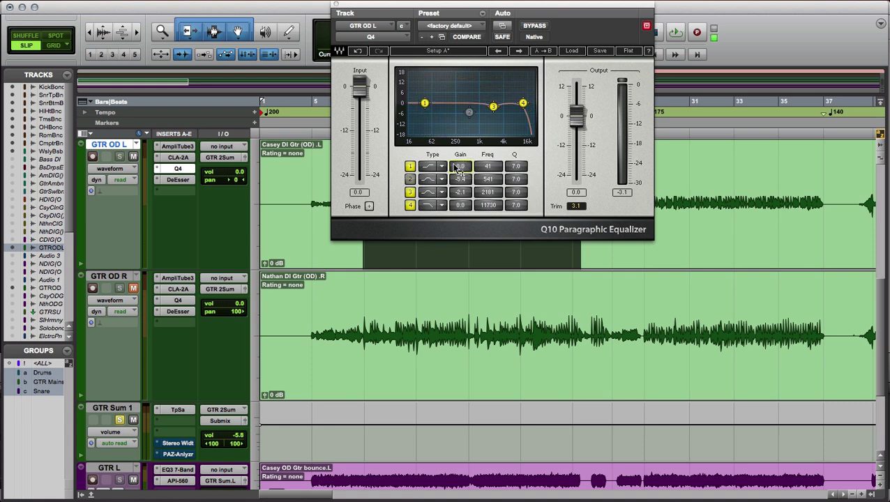
{"action": "left_click", "coordinate": [441, 166]}
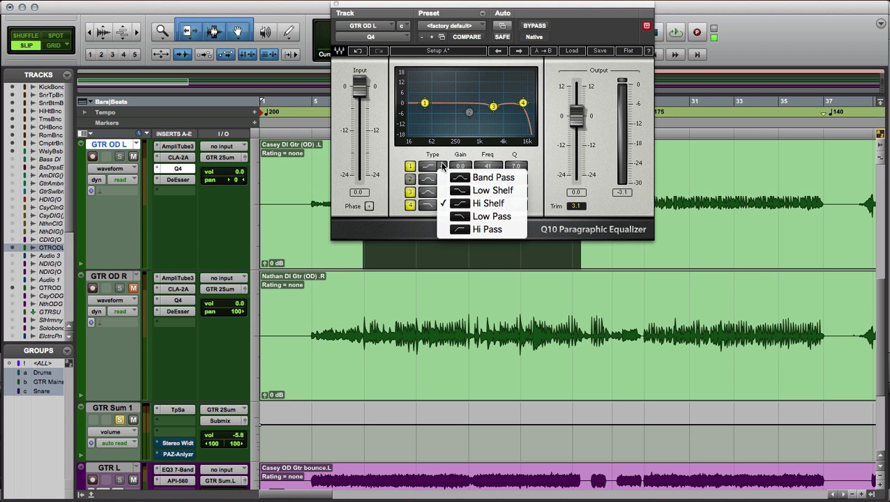
{"action": "left_click", "coordinate": [464, 229]}
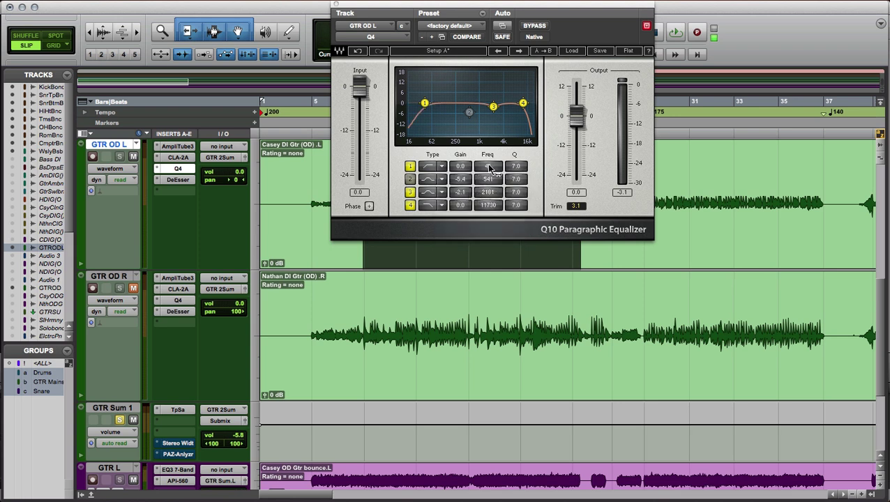
Step: Sweep the cutoff frequency of band 1's Hi Pass filter, ending at about 420 Hz
{"action": "left_click_drag", "start_coordinate": [487, 166], "coordinate": [487, 162]}
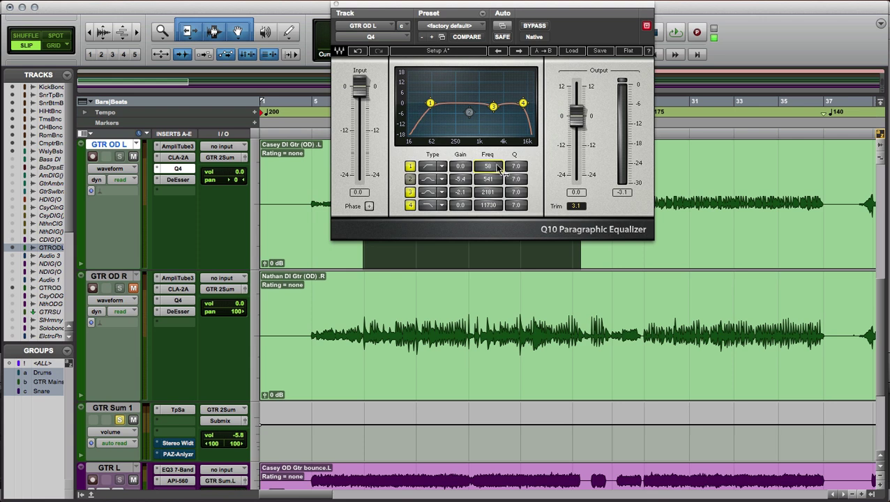
{"action": "left_click_drag", "start_coordinate": [487, 166], "coordinate": [488, 187]}
{"action": "left_click", "coordinate": [489, 169]}
{"action": "mouse_move", "coordinate": [429, 103]}
{"action": "left_mouse_down"}
{"action": "mouse_move", "coordinate": [412, 104]}
{"action": "mouse_move", "coordinate": [528, 103]}
{"action": "mouse_move", "coordinate": [409, 103]}
{"action": "mouse_move", "coordinate": [465, 104]}
{"action": "left_mouse_up"}
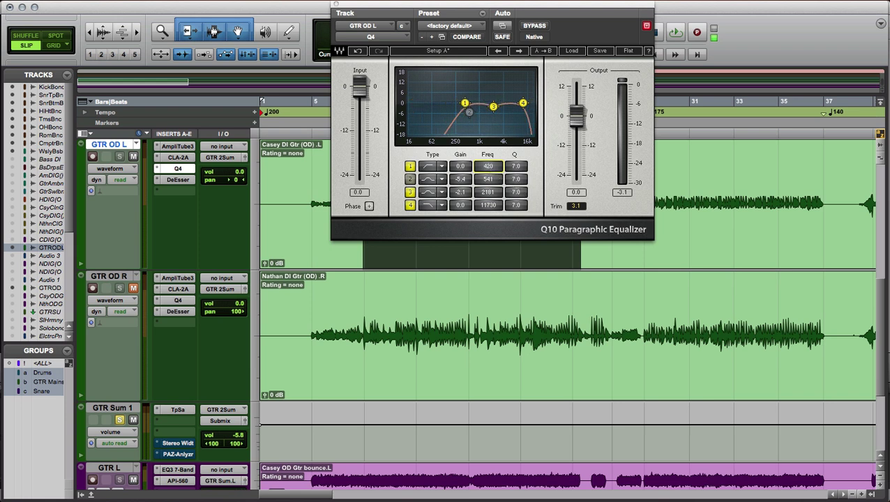
Step: Set band 1's frequency to 41 Hz
{"action": "left_click", "coordinate": [490, 171]}
{"action": "type", "text": "41"}
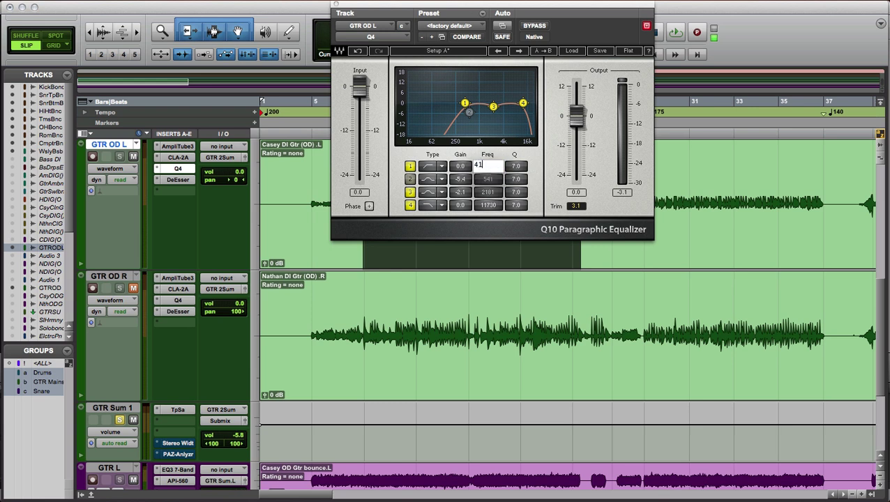
{"action": "key", "text": "Return"}
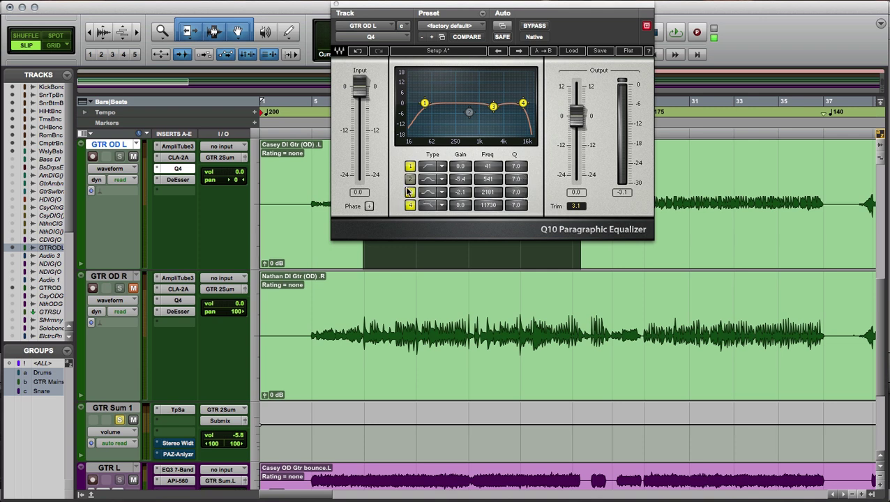
Step: Review band 1's filter types and keep Hi Pass selected
{"action": "left_click", "coordinate": [445, 183]}
{"action": "left_click", "coordinate": [443, 166]}
{"action": "left_click", "coordinate": [444, 167]}
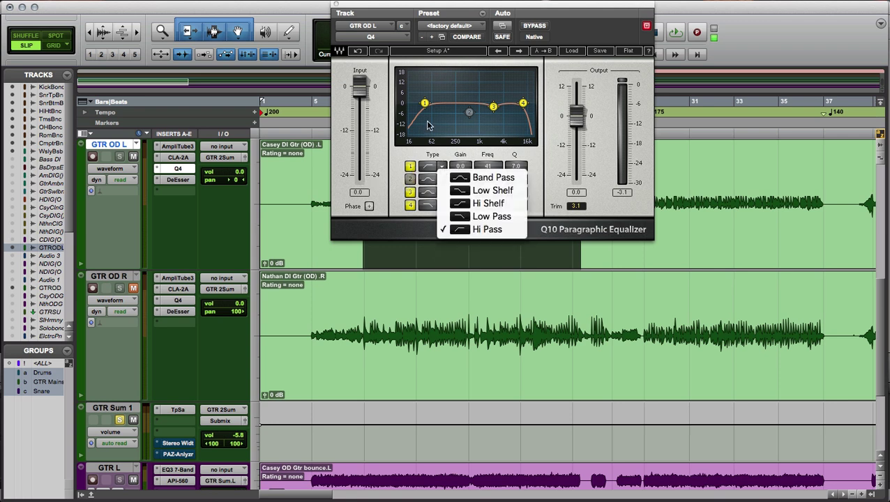
{"action": "left_click", "coordinate": [485, 229]}
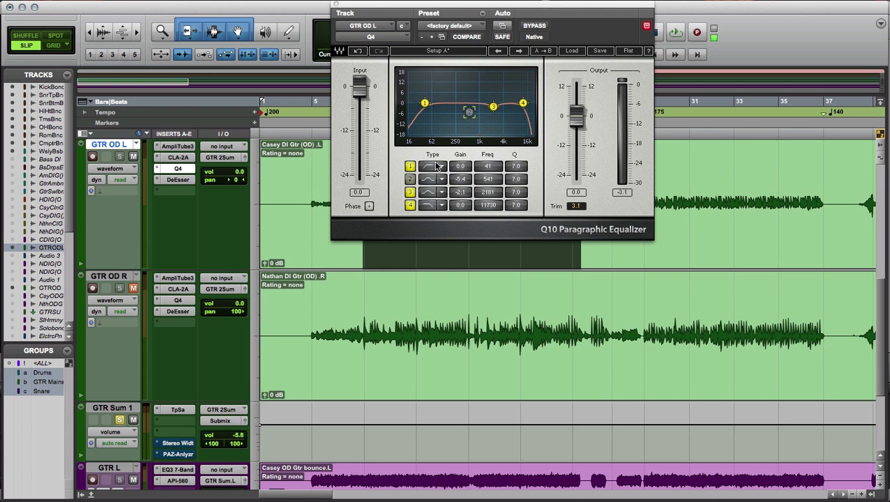
Step: Enable band 2, look at its filter types, and disable the band again
{"action": "left_click", "coordinate": [410, 180]}
{"action": "left_click", "coordinate": [439, 183]}
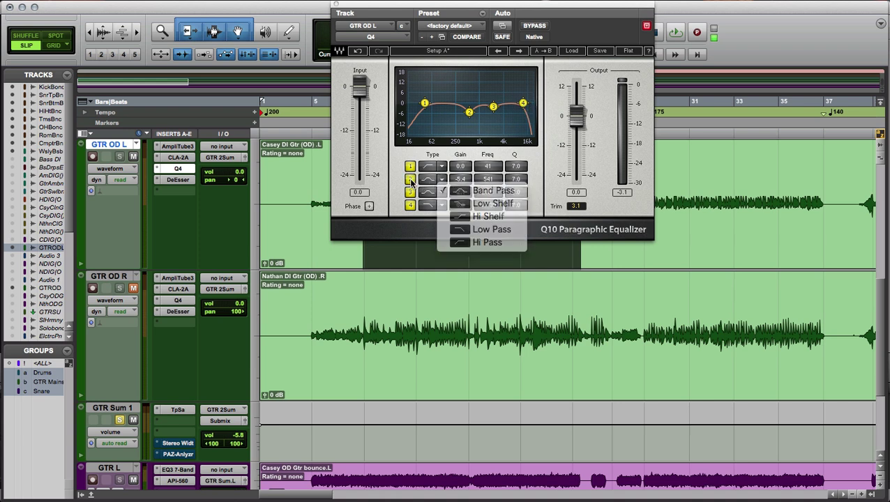
{"action": "left_click", "coordinate": [438, 193]}
{"action": "left_click", "coordinate": [411, 180]}
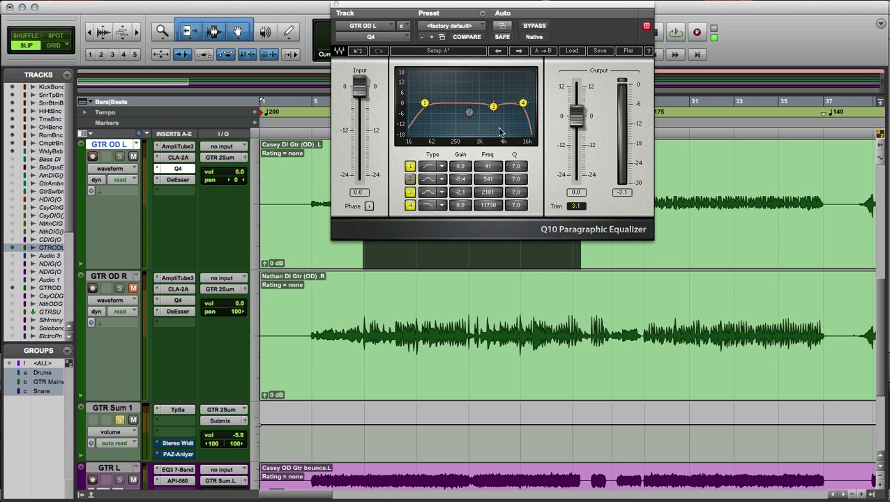
Step: Widen band 3 by lowering its Q to 0.5, and reset the Q to 7.0
{"action": "left_click_drag", "start_coordinate": [519, 197], "coordinate": [519, 203]}
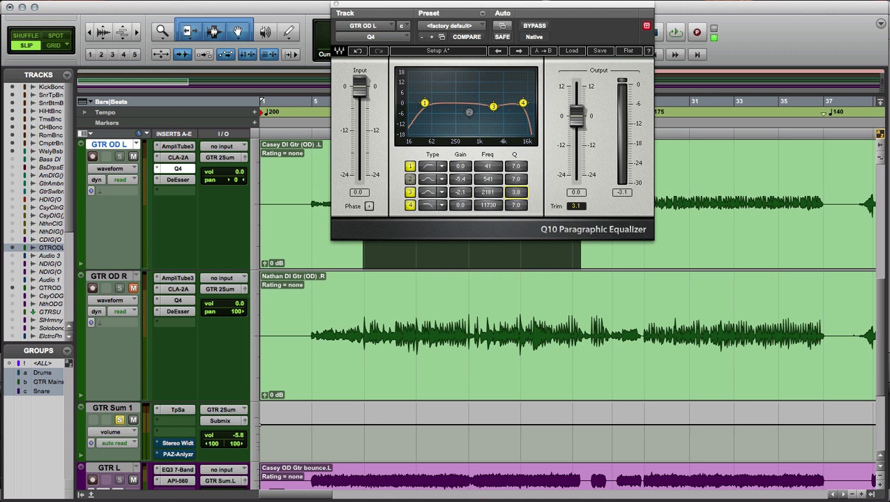
{"action": "left_click_drag", "start_coordinate": [519, 202], "coordinate": [520, 216]}
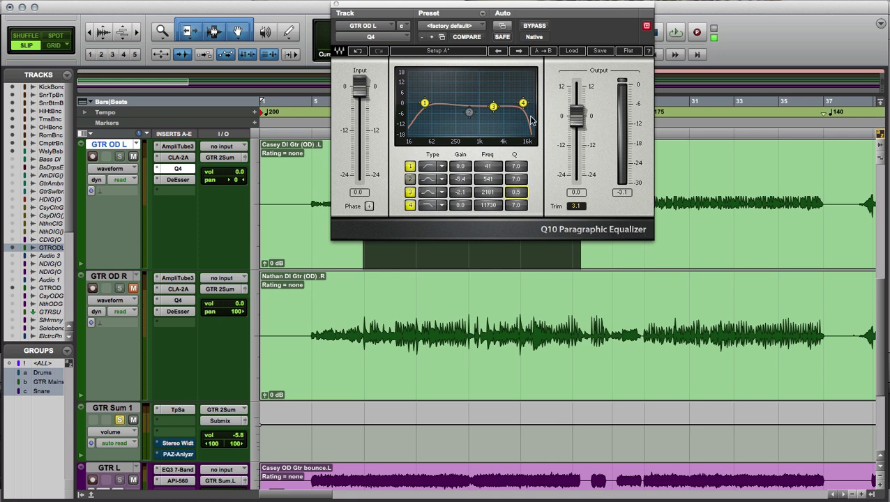
{"action": "left_click", "coordinate": [518, 198], "text": "alt"}
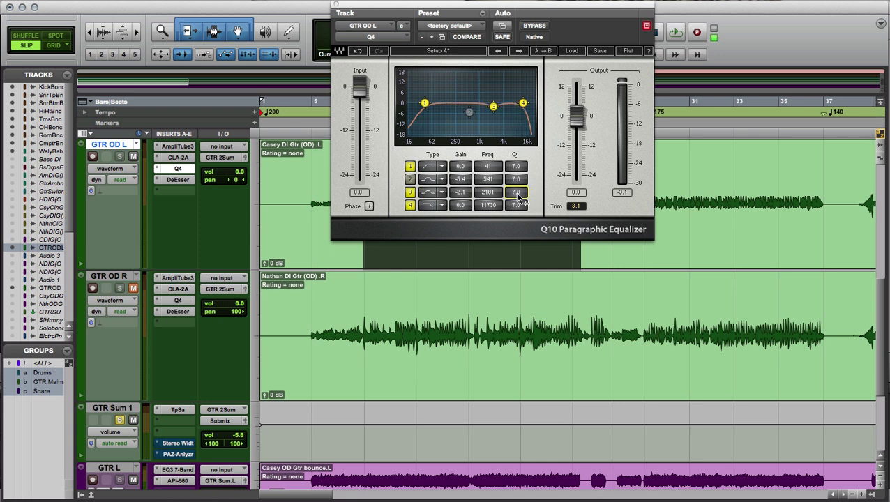
Step: Narrow band 3 by setting its Q to 49.0 and lower its gain to about -5.8
{"action": "mouse_move", "coordinate": [517, 198]}
{"action": "left_mouse_down"}
{"action": "mouse_move", "coordinate": [517, 174]}
{"action": "mouse_move", "coordinate": [518, 189]}
{"action": "left_mouse_up"}
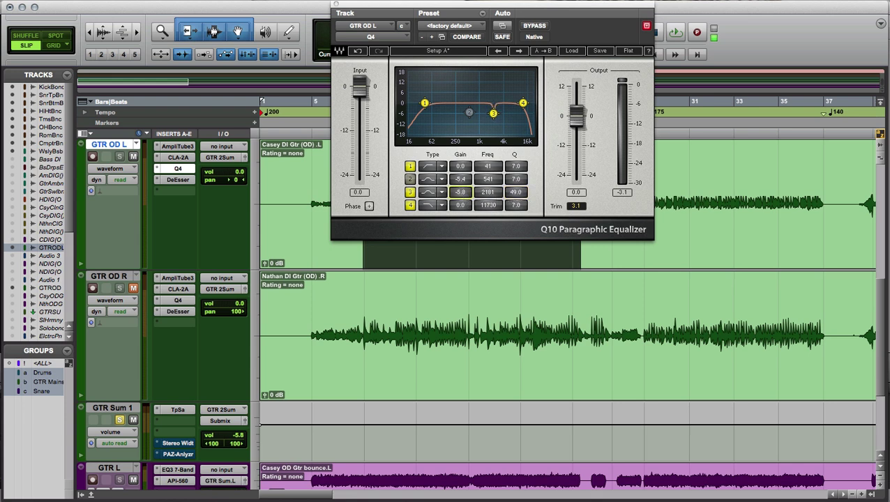
{"action": "left_click_drag", "start_coordinate": [459, 192], "coordinate": [459, 213]}
Step: Raise band 3's gain, reset it to 0.0, and set it to -5.0
{"action": "left_click_drag", "start_coordinate": [460, 192], "coordinate": [461, 164]}
{"action": "left_click", "coordinate": [461, 191], "text": "alt"}
{"action": "left_click", "coordinate": [460, 193]}
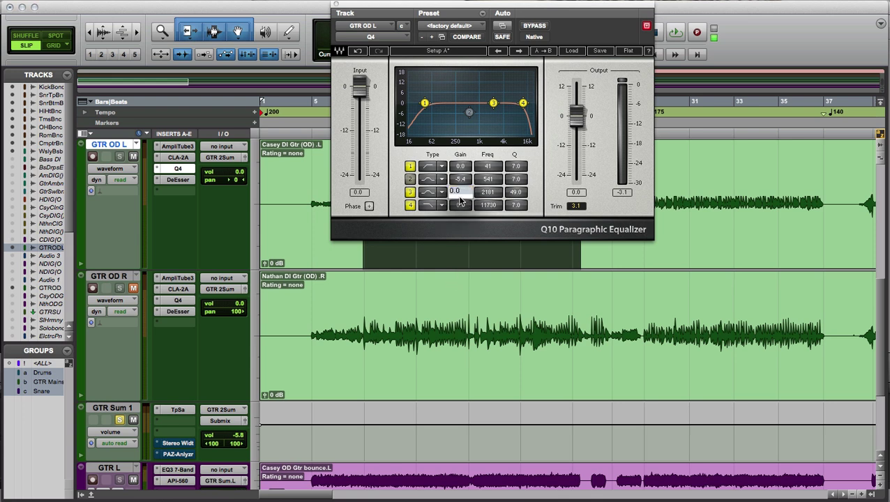
{"action": "type", "text": "-5"}
{"action": "key", "text": "Return"}
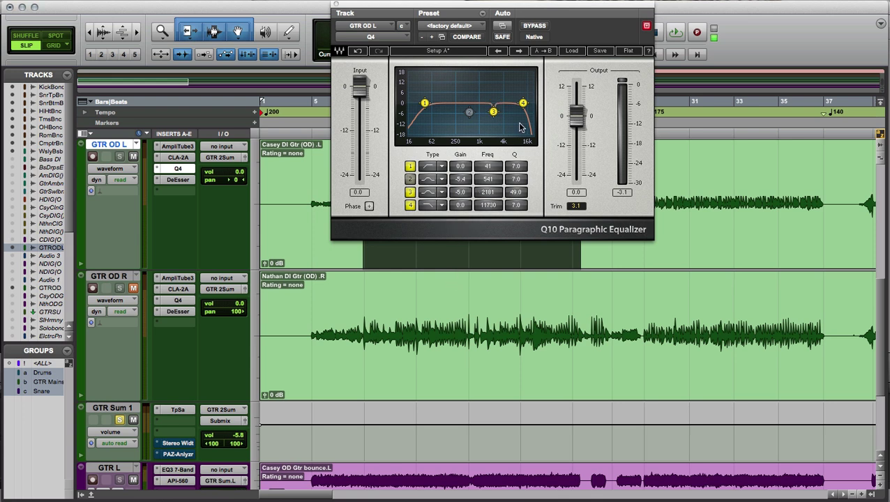
Step: Set band 3's gain to 2.1 and its Q back to 7.0
{"action": "left_click", "coordinate": [459, 194]}
{"action": "type", "text": "2"}
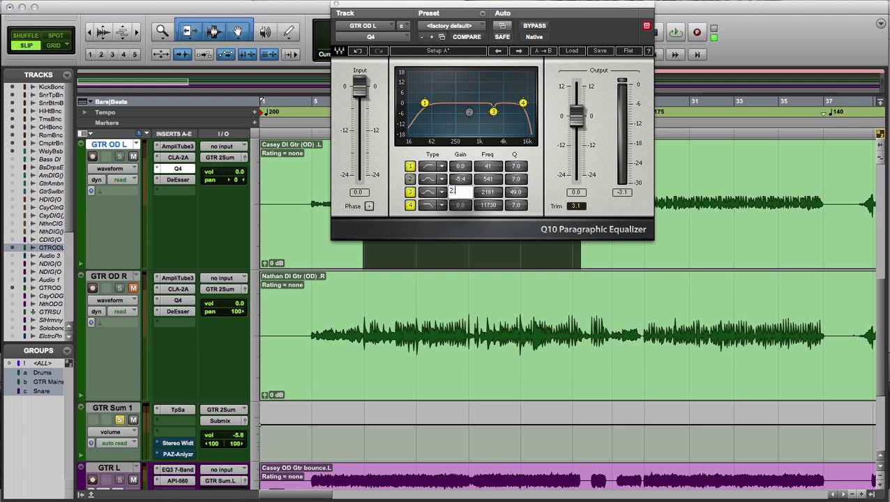
{"action": "type", "text": ".1"}
{"action": "key", "text": "Tab"}
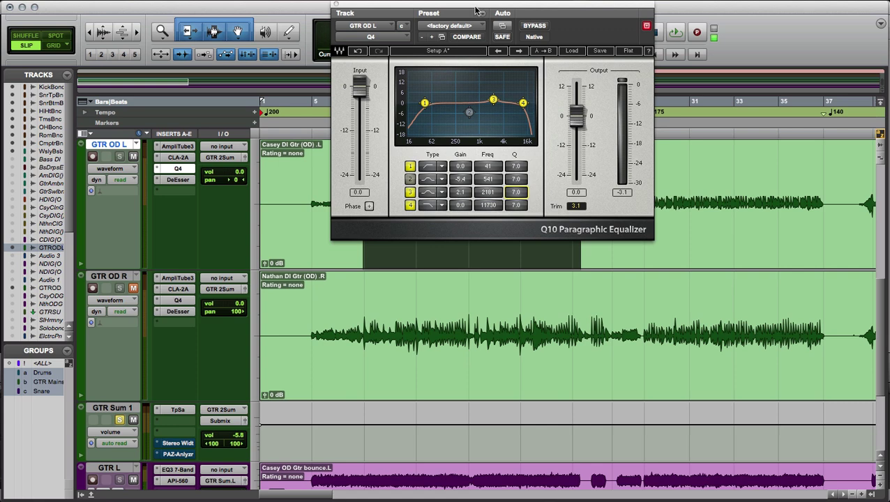
Step: Move the equalizer window clear of the transport display and set band 3's gain to -2.1
{"action": "left_click_drag", "start_coordinate": [477, 11], "coordinate": [624, 190]}
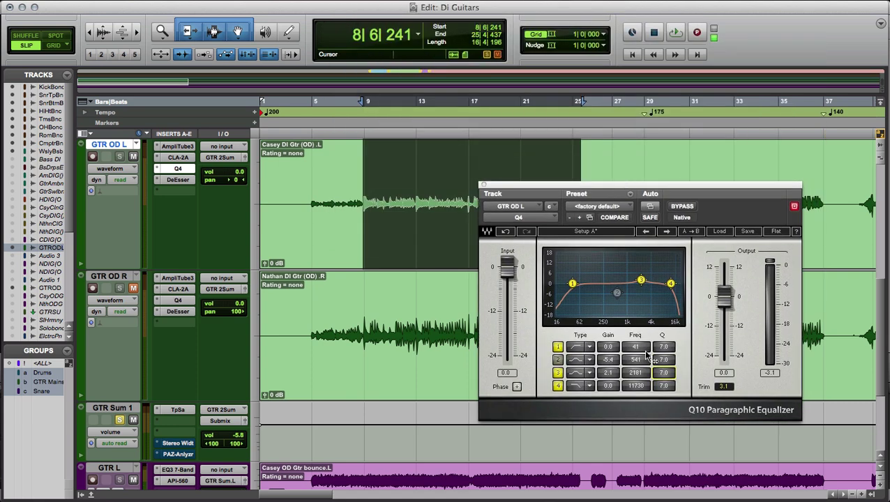
{"action": "left_click", "coordinate": [602, 373]}
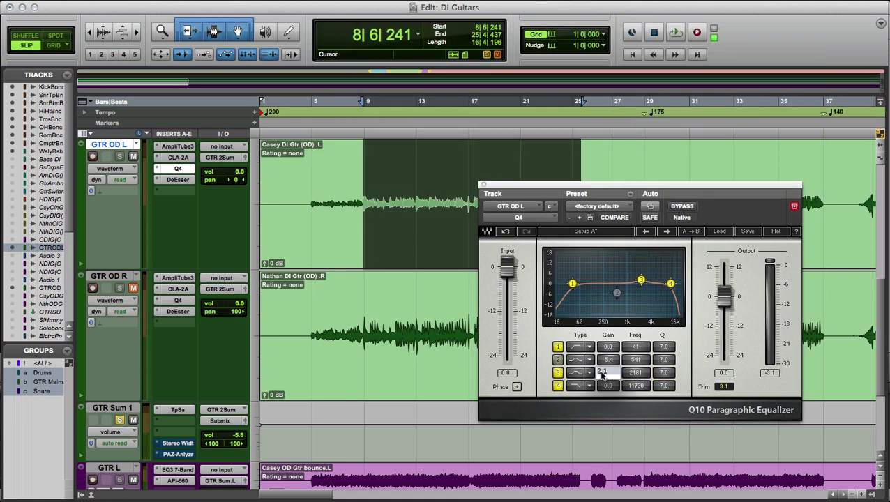
{"action": "key", "text": "Return"}
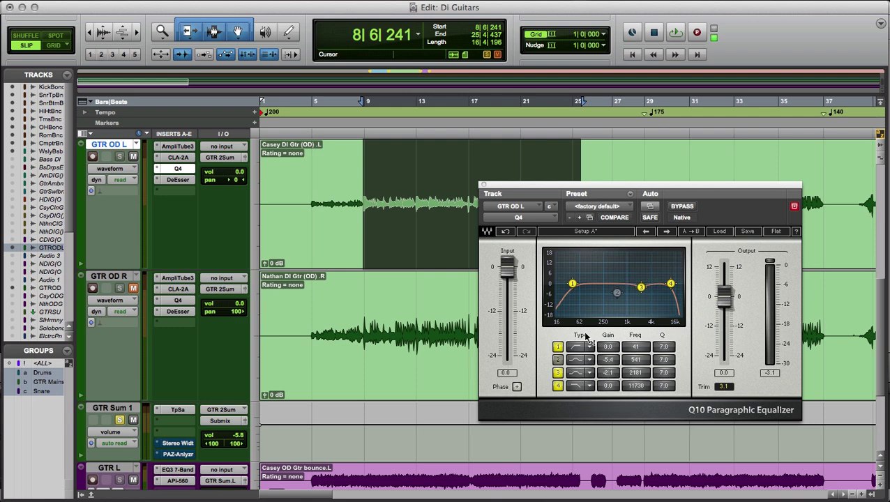
Step: Play the selected section and toggle the equalizer's bypass on and off to compare the sound, and stop playback
{"action": "key", "text": "space"}
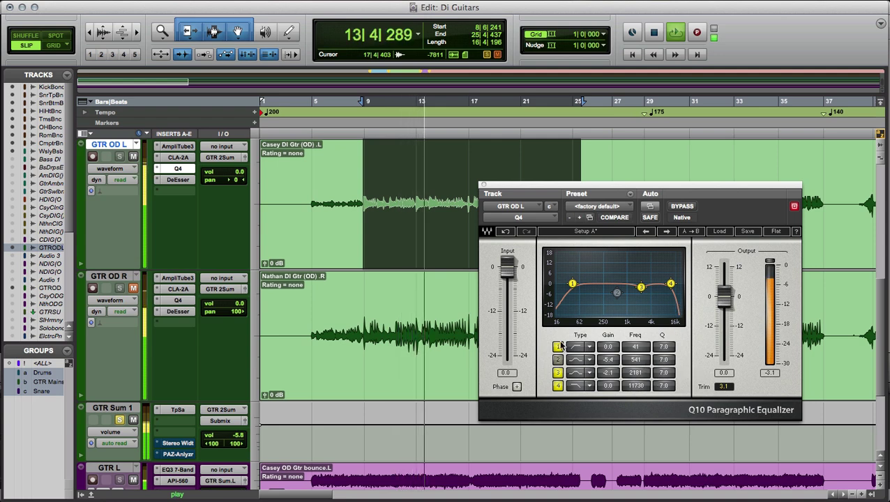
{"action": "left_click", "coordinate": [684, 208]}
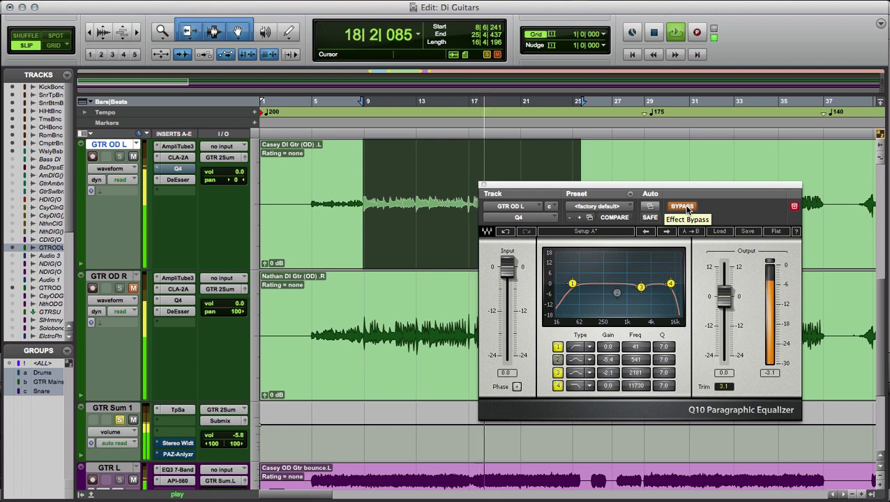
{"action": "left_click", "coordinate": [684, 208]}
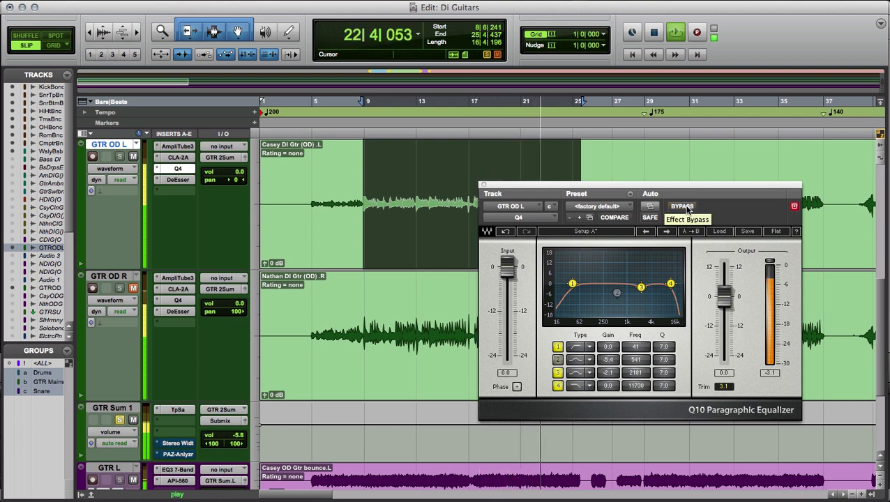
{"action": "key", "text": "space"}
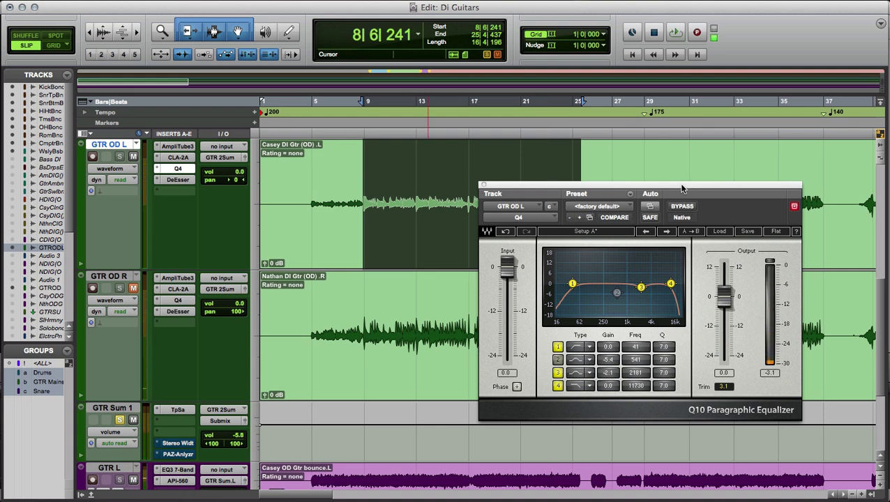
Step: Close the equalizer window and take the GTR Sum 1 track out of solo
{"action": "left_click_drag", "start_coordinate": [683, 187], "coordinate": [674, 29]}
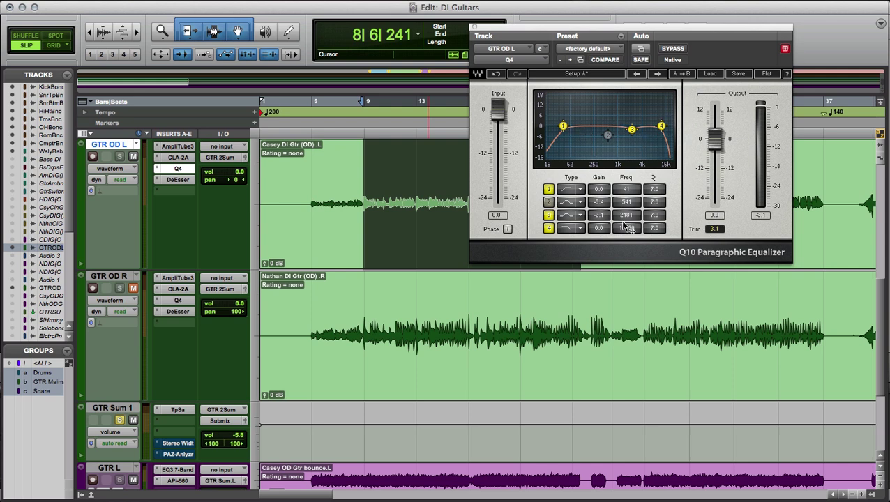
{"action": "left_click", "coordinate": [475, 29]}
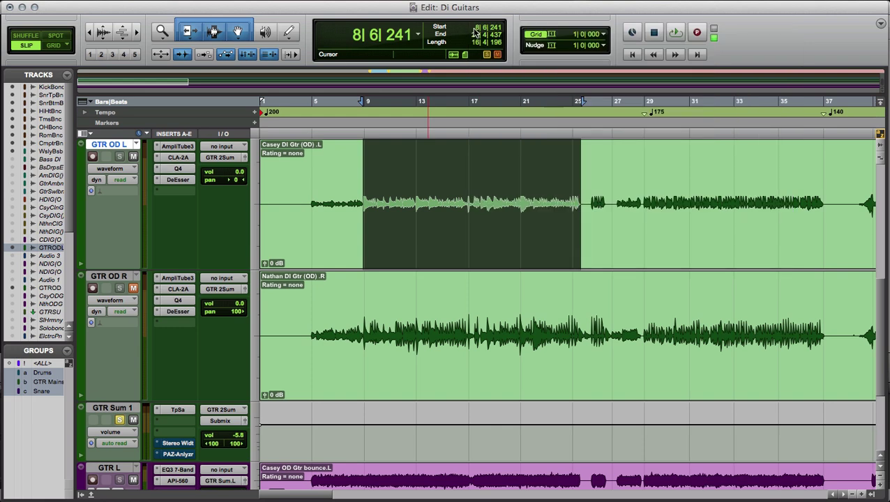
{"action": "left_click", "coordinate": [120, 420]}
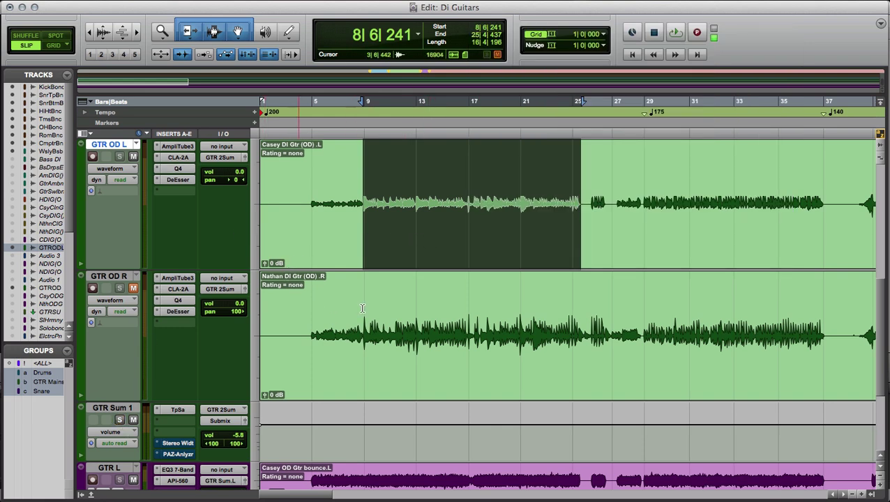
Step: Unmute the GTR OD R track and pan the GTR OD L track fully left to 100
{"action": "scroll", "coordinate": [299, 307], "scroll_direction": "up", "scroll_amount": 5}
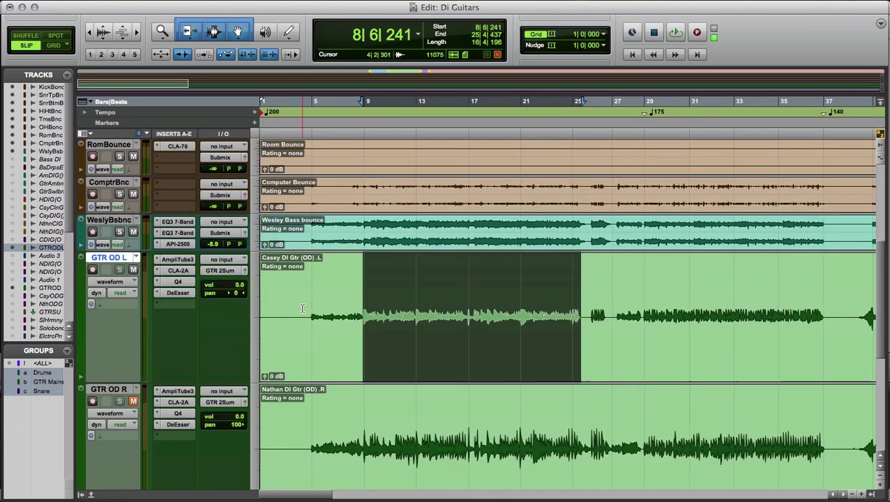
{"action": "left_click", "coordinate": [135, 407]}
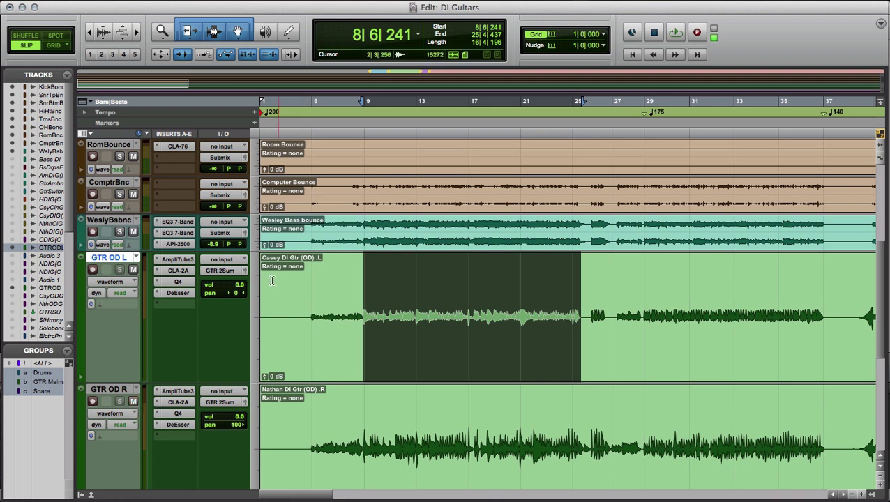
{"action": "left_click_drag", "start_coordinate": [239, 294], "coordinate": [153, 294]}
Step: Compare the selection in the full mix with the Q4 inserts on both OD guitar tracks active and bypassed, leaving them active
{"action": "key", "text": "space"}
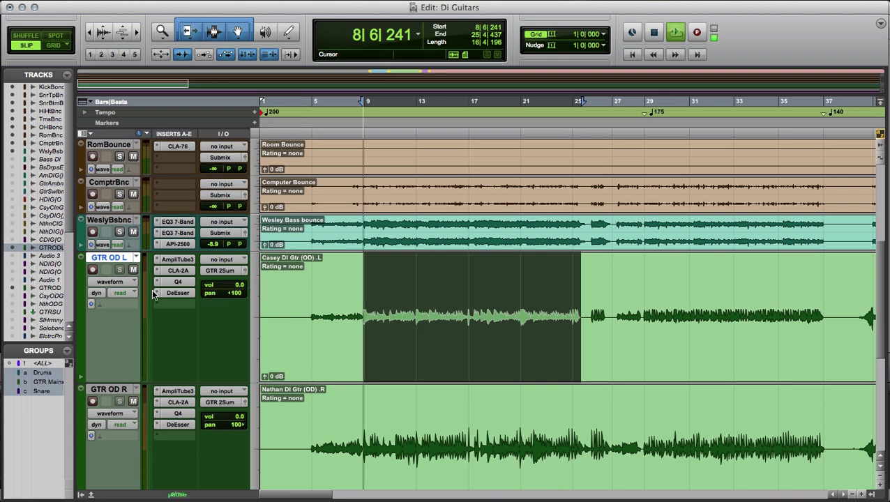
{"action": "scroll", "coordinate": [395, 295], "scroll_direction": "down", "scroll_amount": 2}
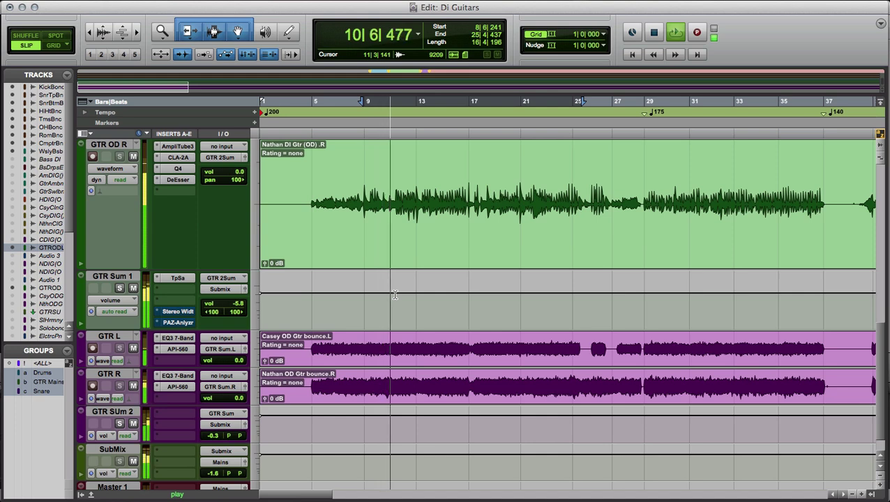
{"action": "scroll", "coordinate": [395, 295], "scroll_direction": "up", "scroll_amount": 5}
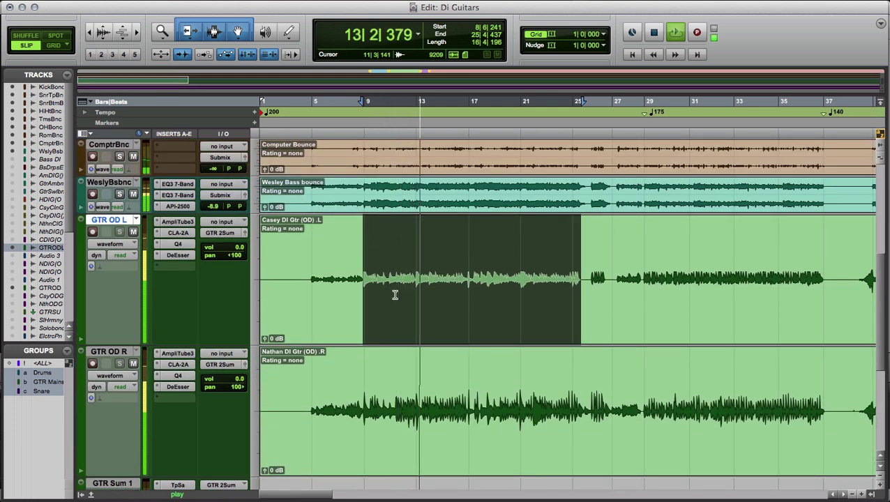
{"action": "scroll", "coordinate": [395, 295], "scroll_direction": "down", "scroll_amount": 1}
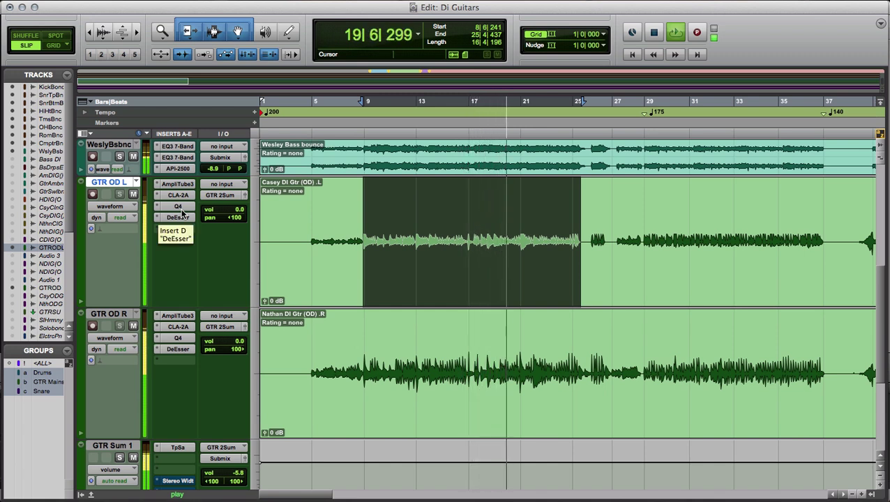
{"action": "key", "text": "space"}
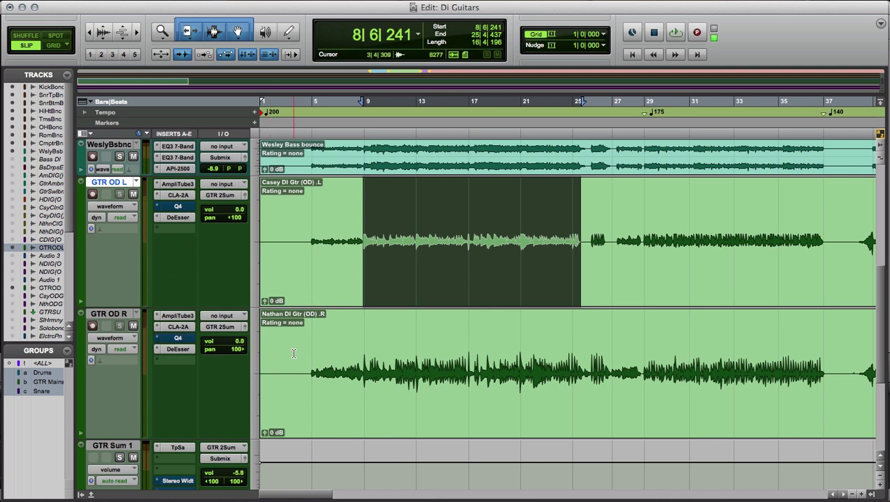
{"action": "key", "text": "space"}
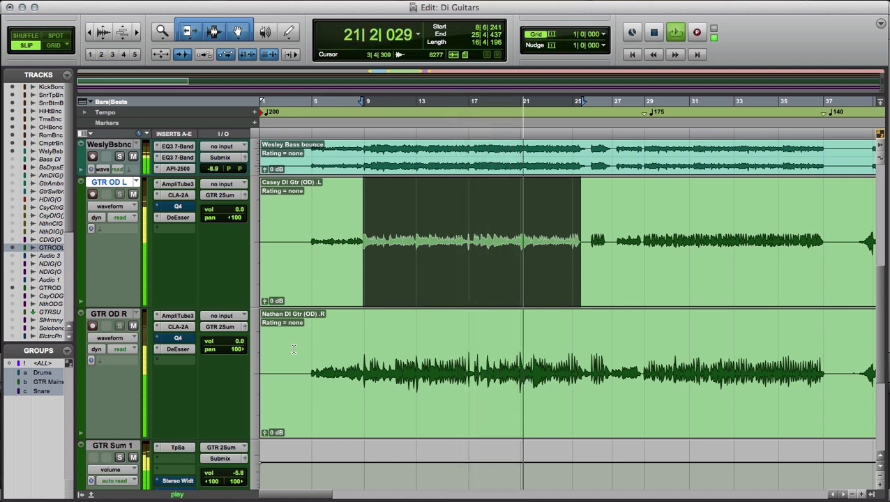
{"action": "key", "text": "space"}
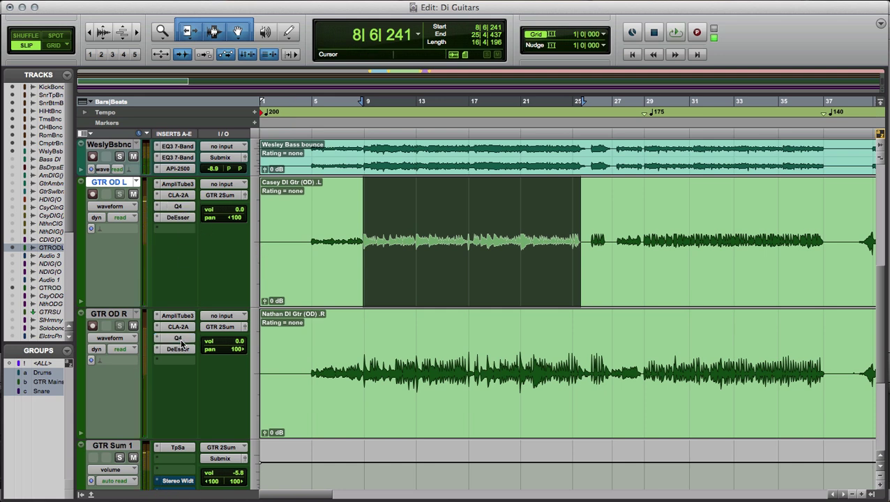